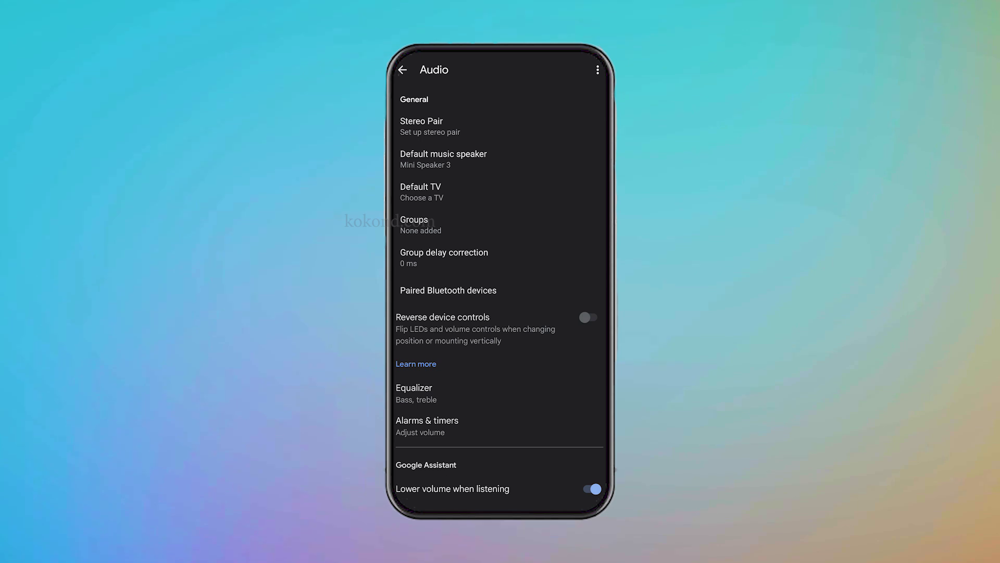
Select Bedroom TV 2 as the Nest Mini's default TV in Audio settings
click(501, 279)
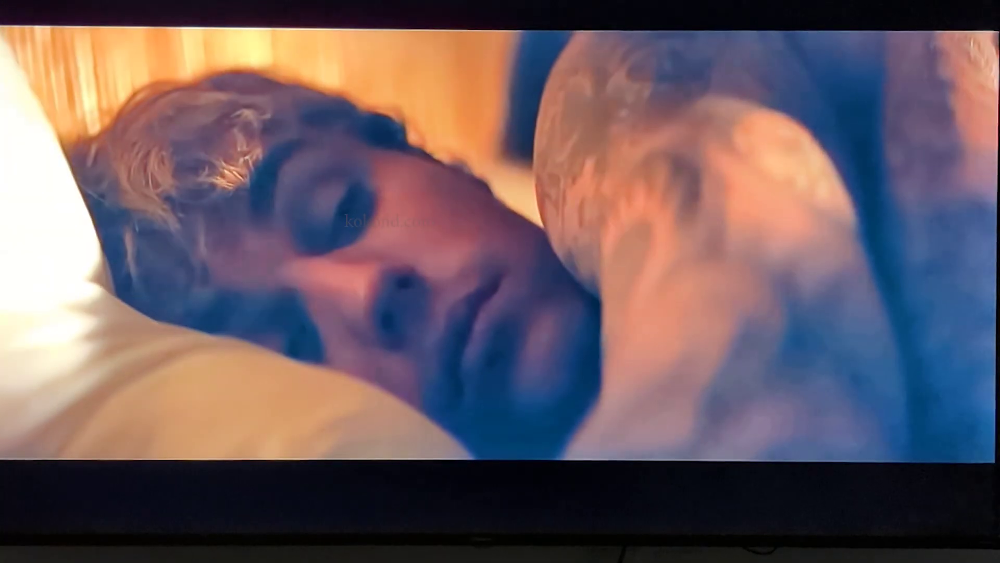
Show the YouTube player overlay on the playing Justin Bieber music video
key(Down)
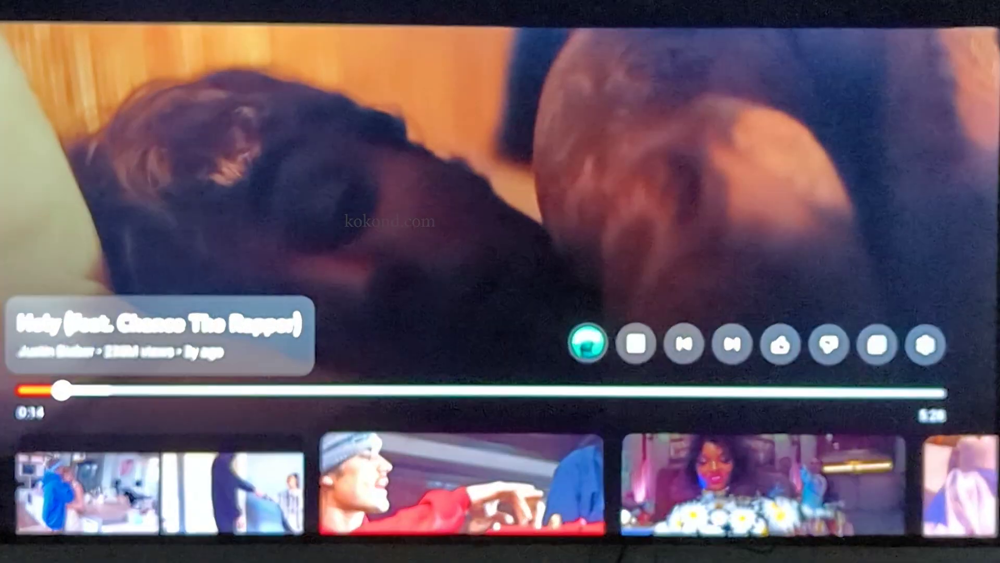